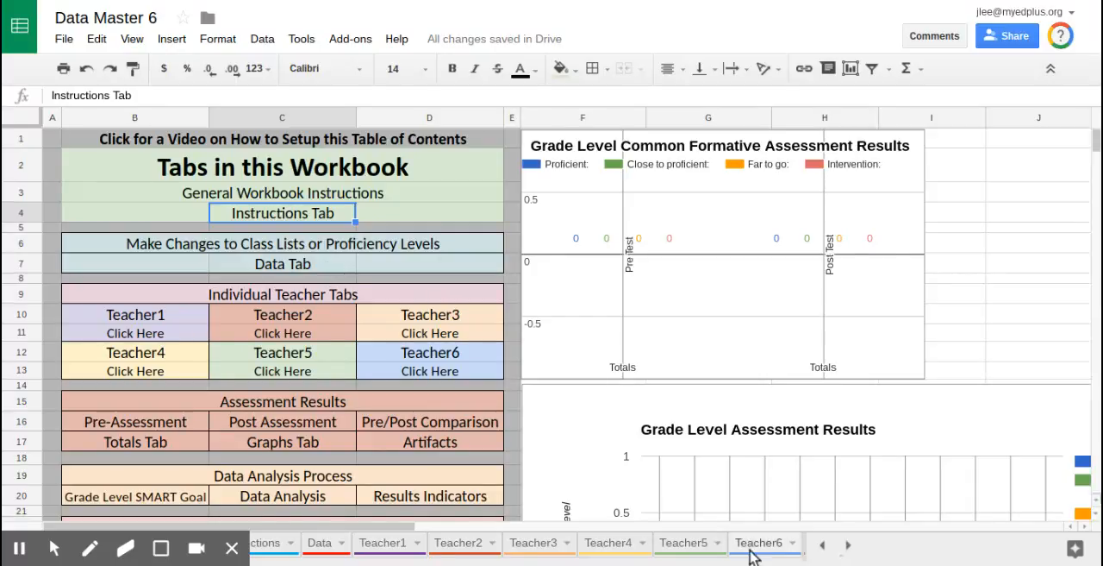
Step: Scroll through the sheet tabs to review the workbook's sheets
click(846, 546)
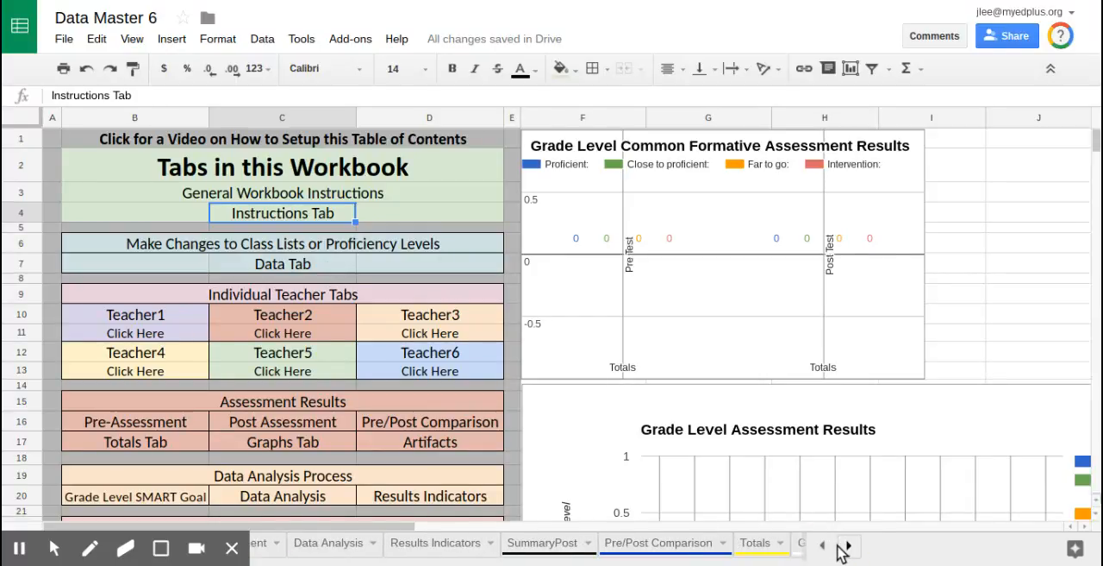
click(847, 546)
click(822, 546)
click(823, 546)
click(823, 545)
click(823, 545)
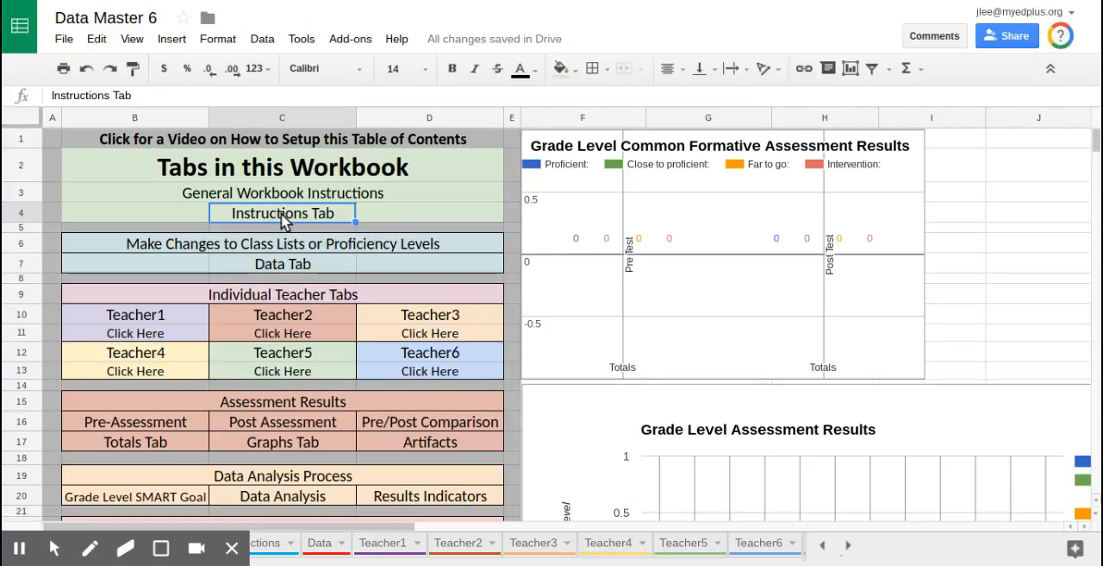
Step: Link the Instructions Tab cell to the Instructions sheet in this spreadsheet
right_click(285, 221)
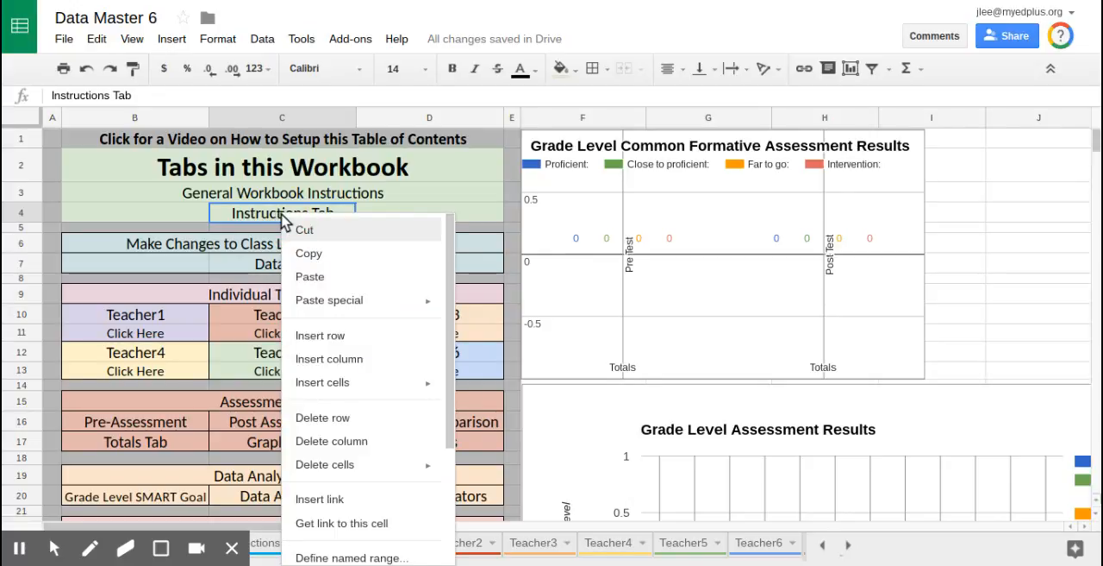
click(319, 499)
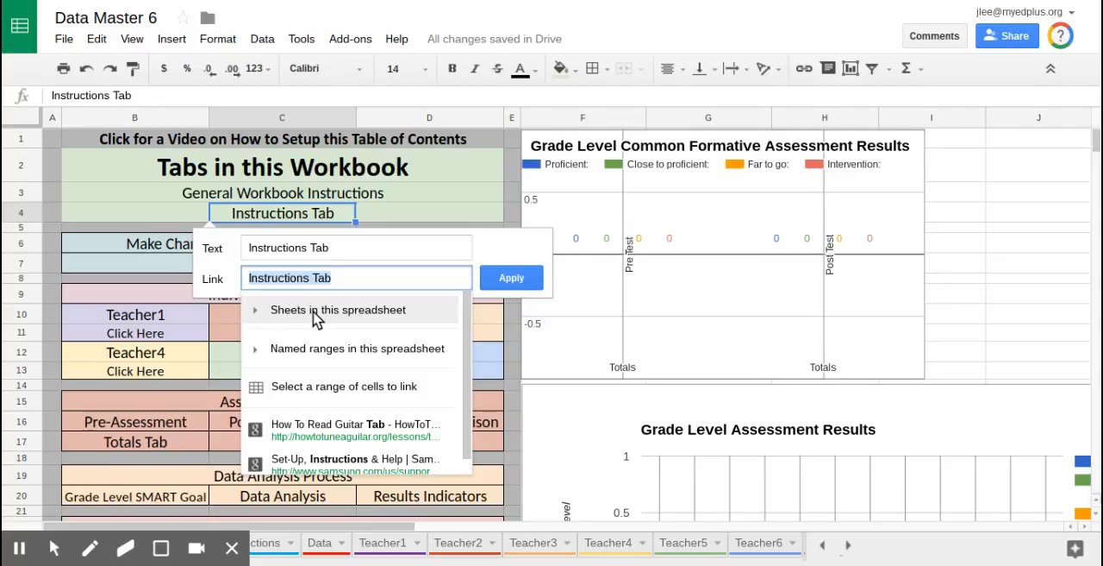
click(314, 317)
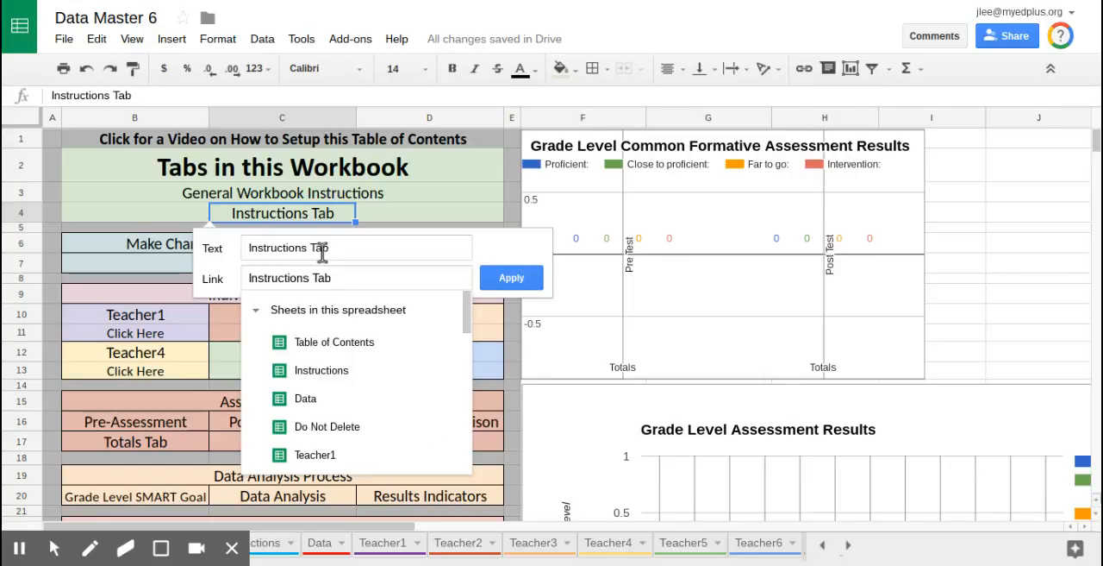
click(330, 375)
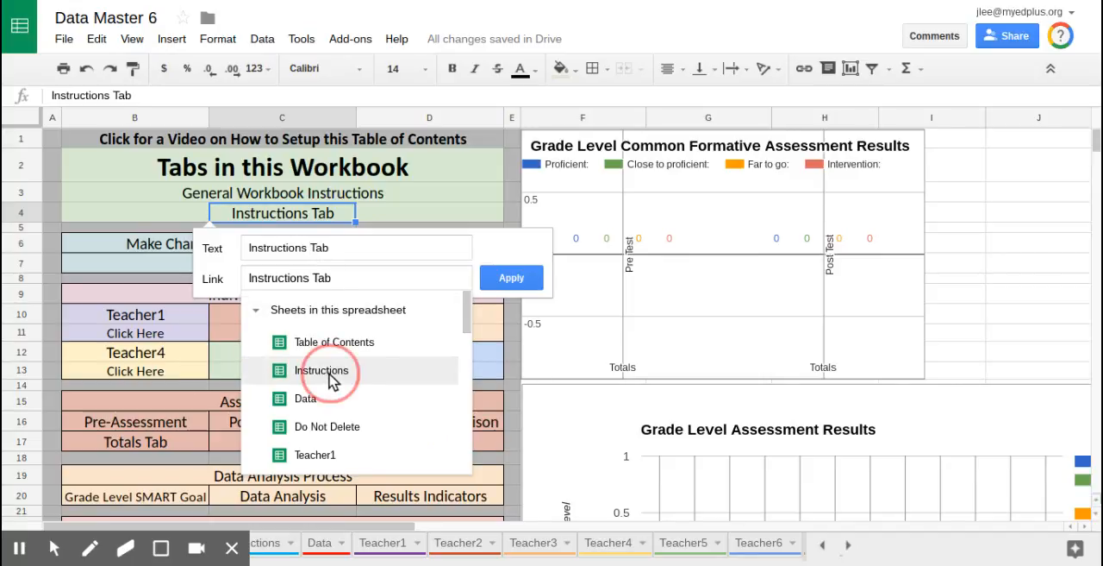
click(514, 281)
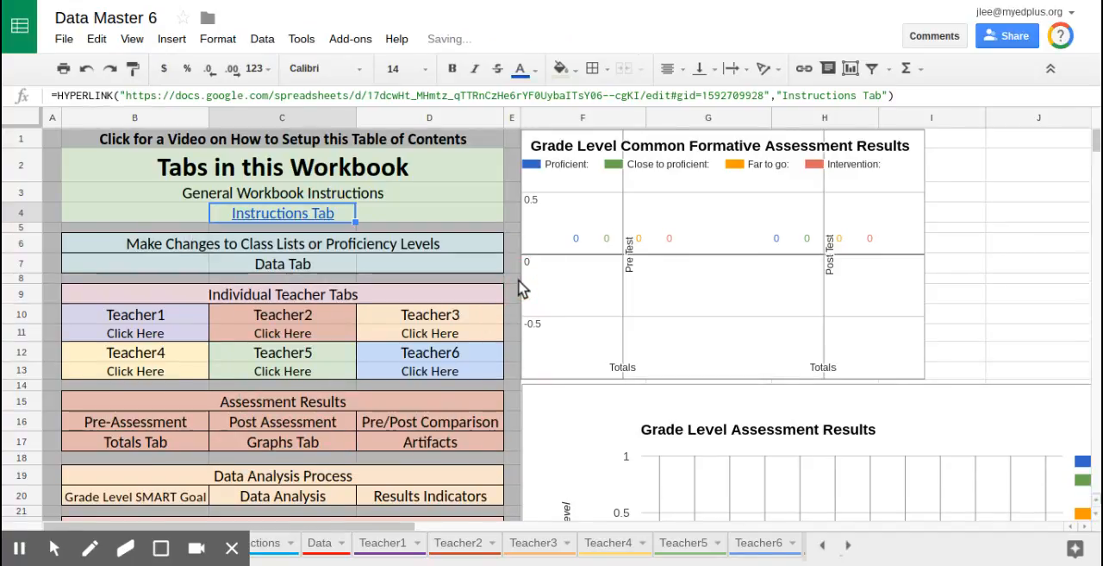
Step: Follow the Instructions Tab link to test it and return to the Table of Contents sheet
mouse_move(284, 226)
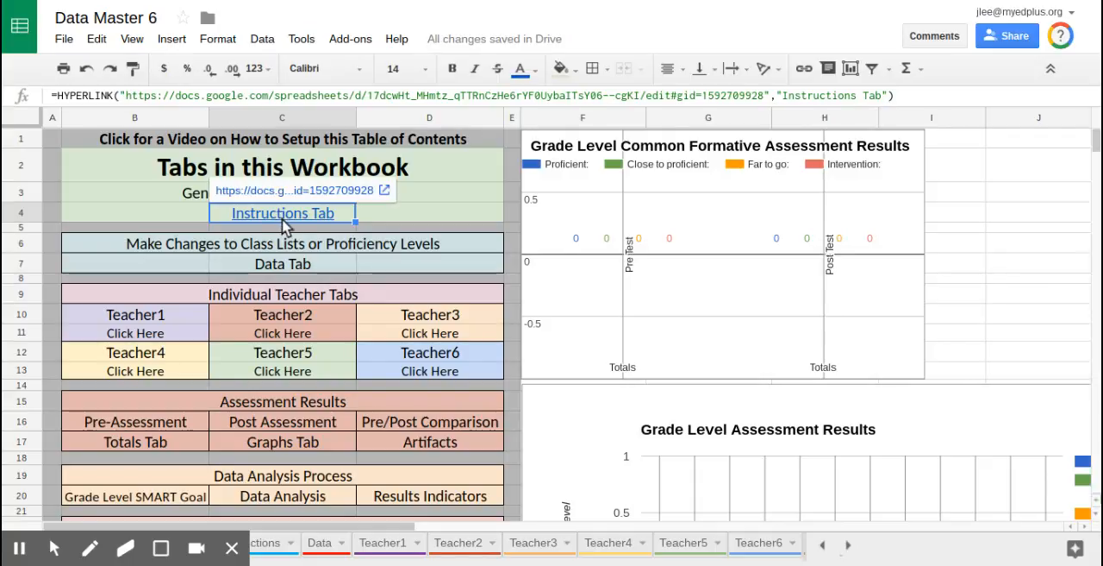
click(304, 192)
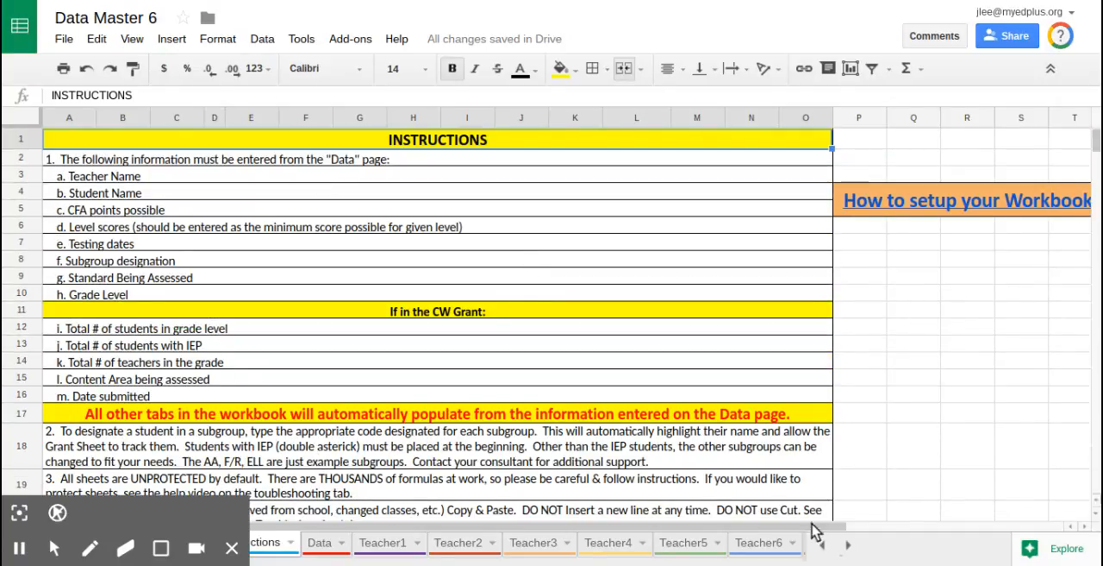
click(231, 548)
click(179, 545)
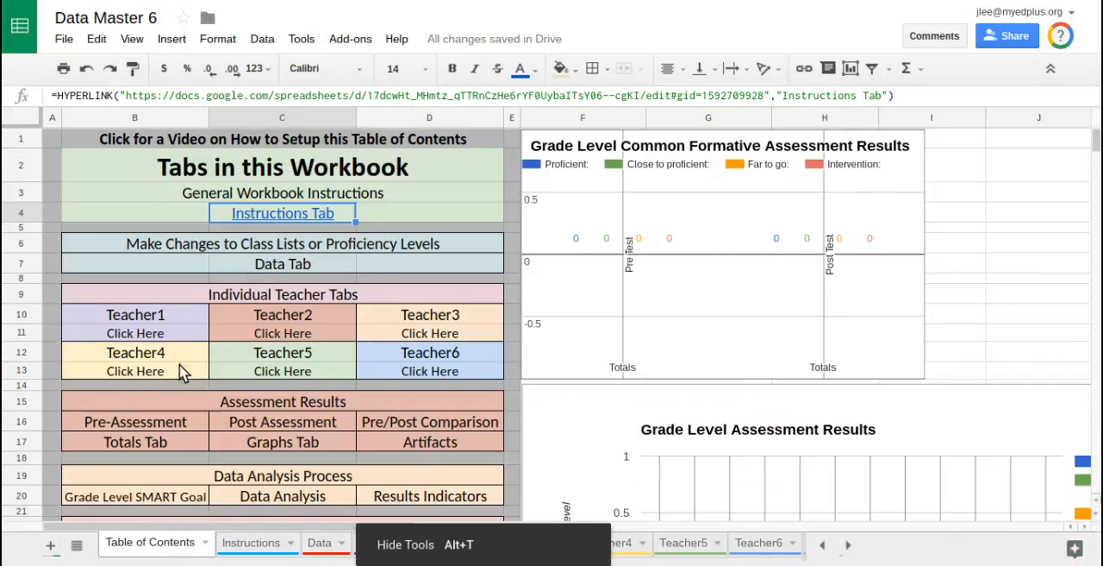
Step: Link the Pre-Assessment cell to the SummaryPre sheet in this spreadsheet
click(150, 428)
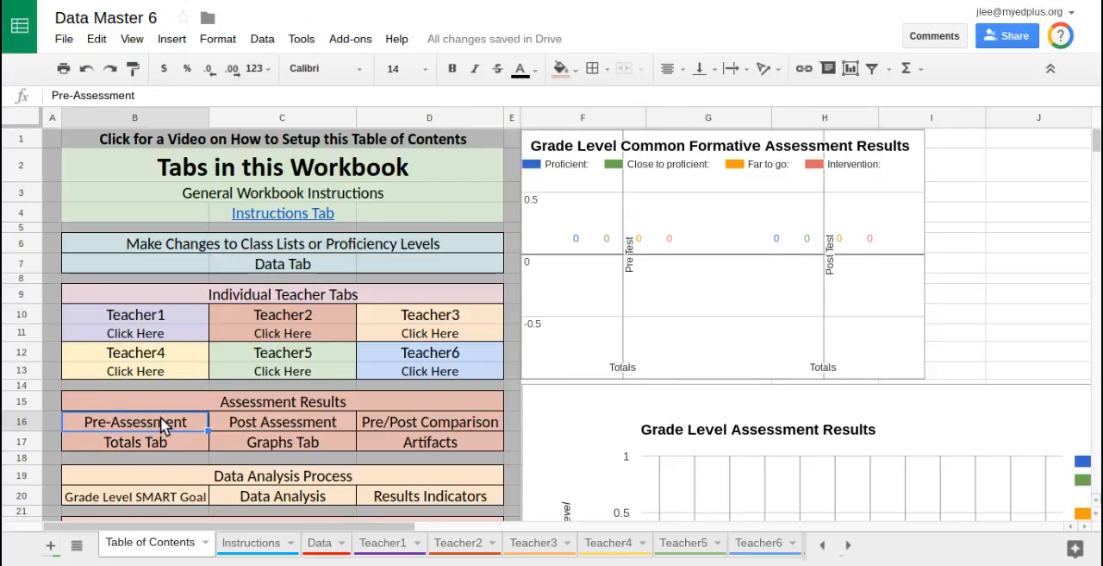
right_click(160, 417)
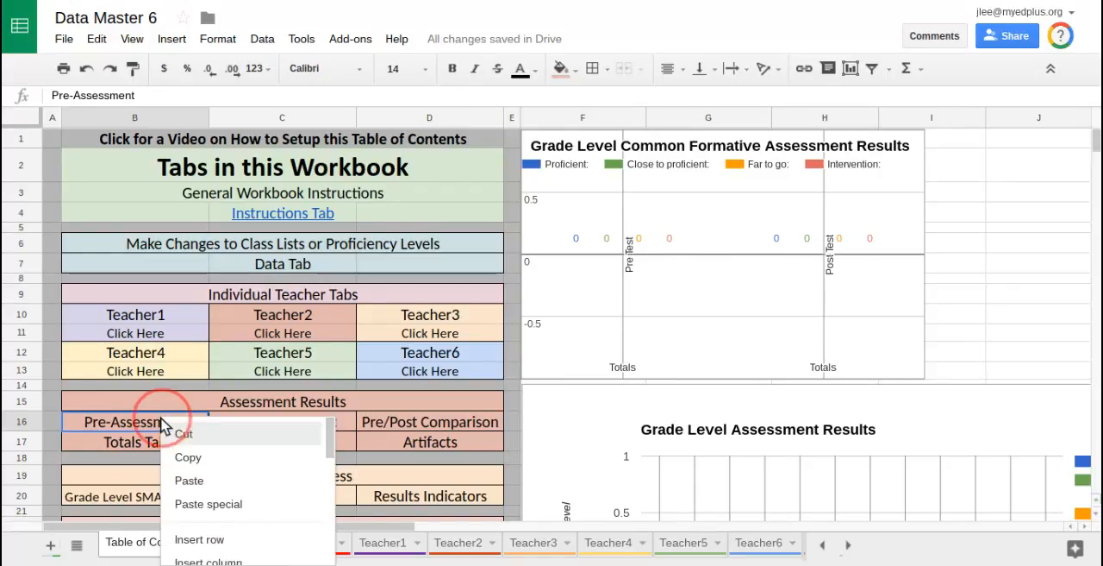
click(802, 73)
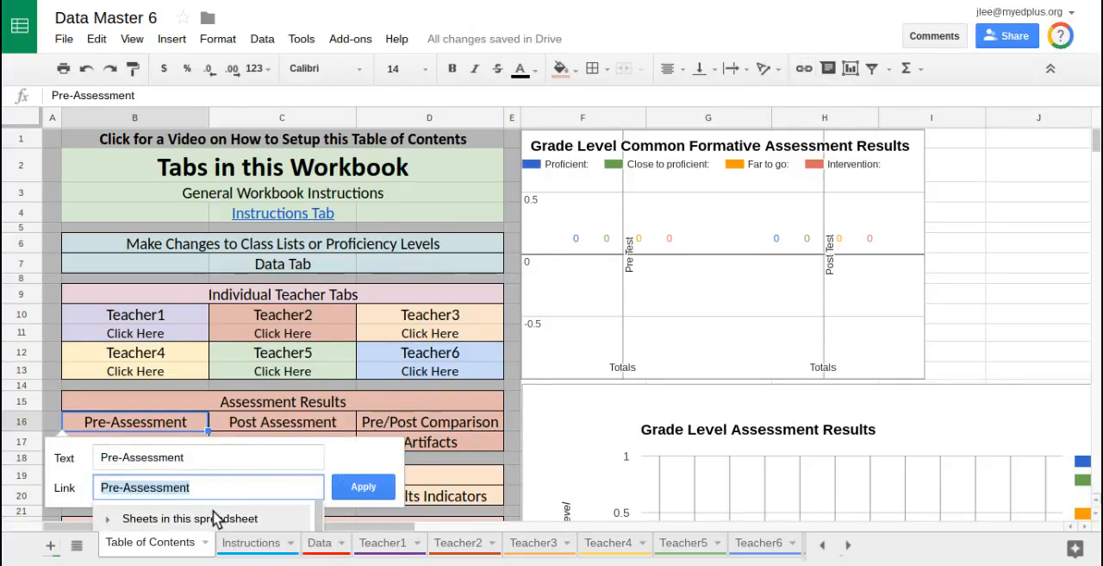
scroll(321, 355, down, 3)
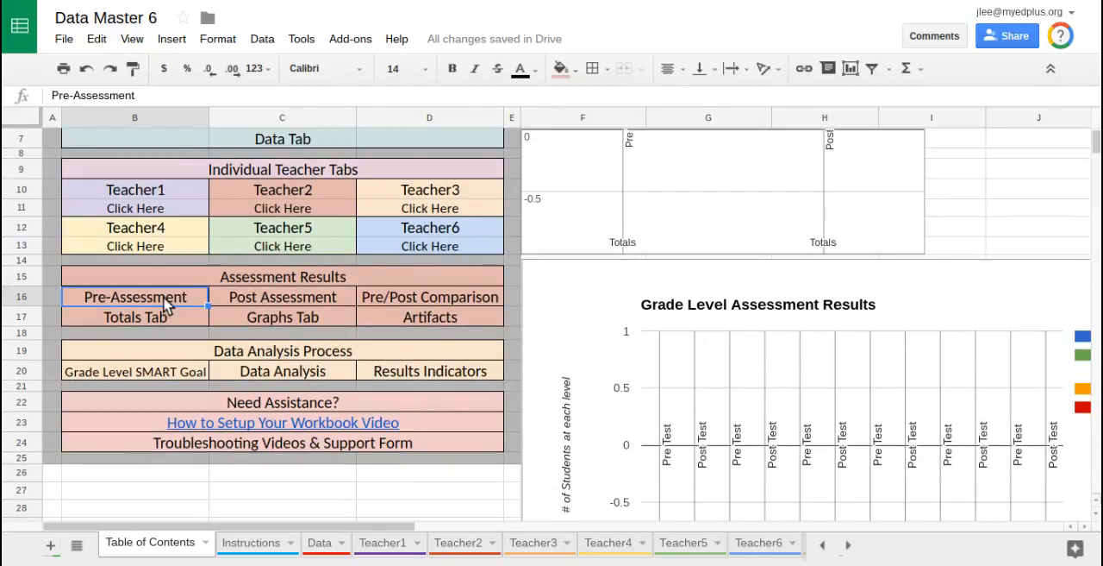
right_click(167, 303)
scroll(231, 488, down, 1)
scroll(231, 488, down, 1)
click(221, 448)
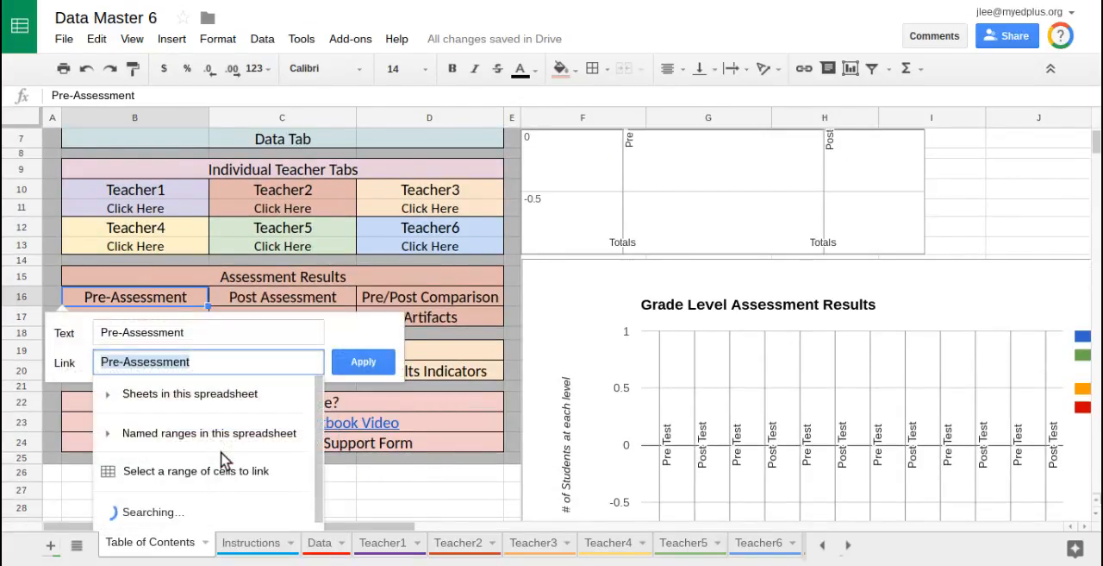
click(182, 399)
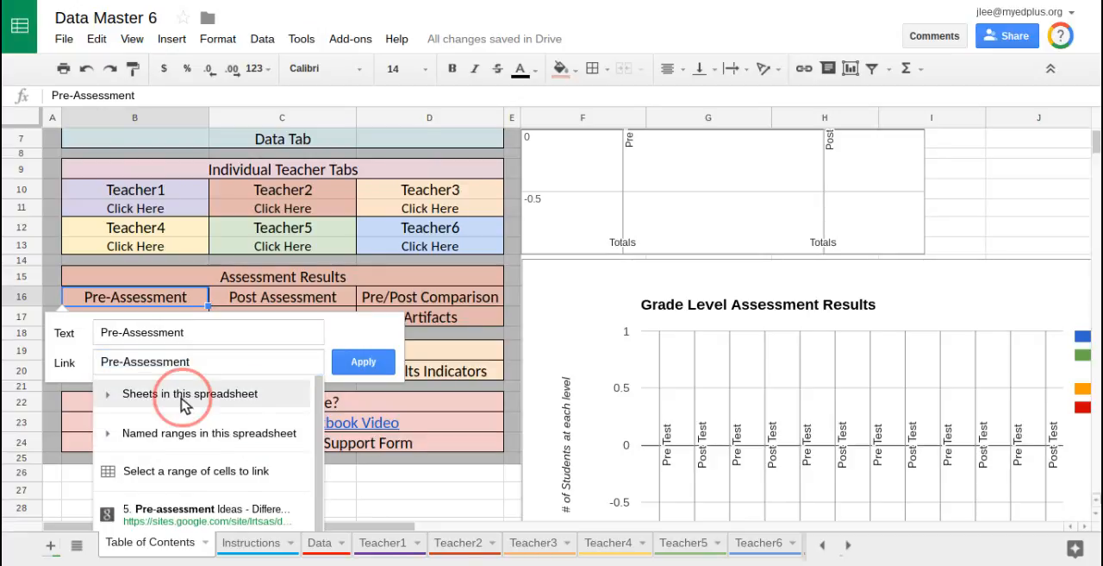
scroll(221, 456, down, 3)
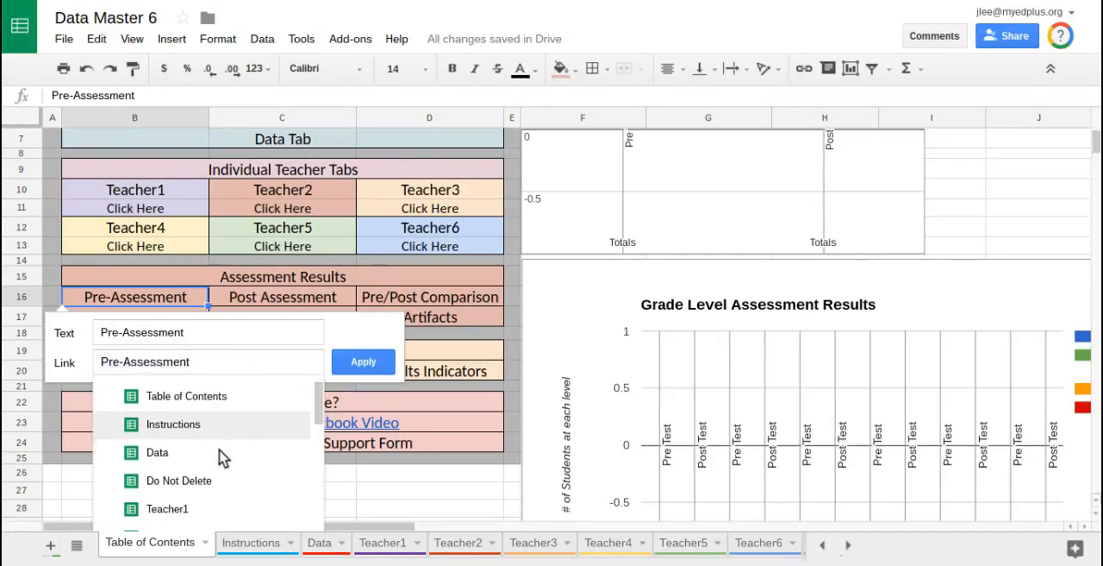
scroll(221, 457, down, 3)
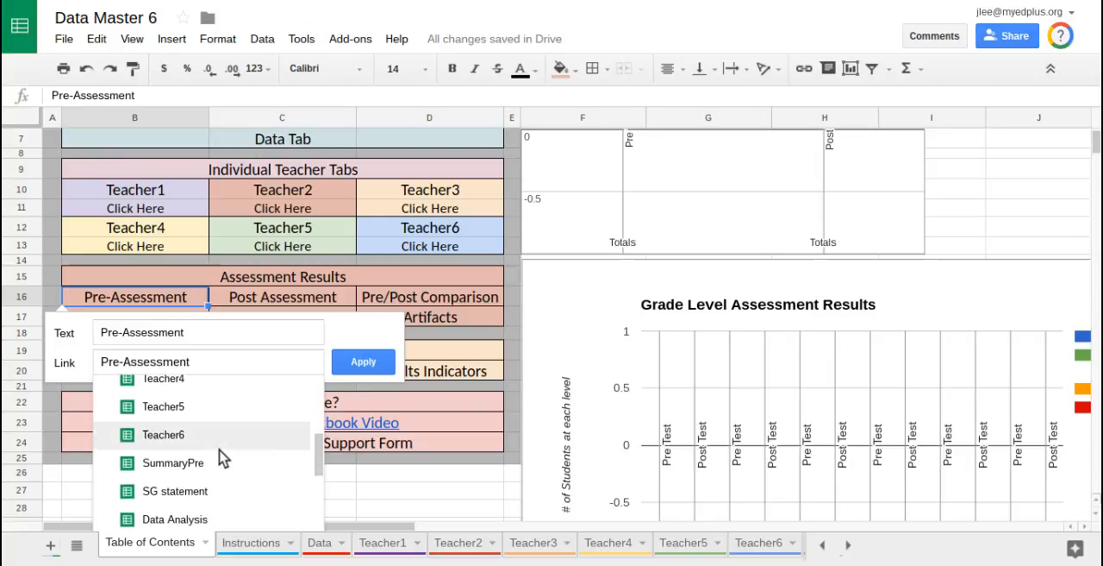
click(195, 463)
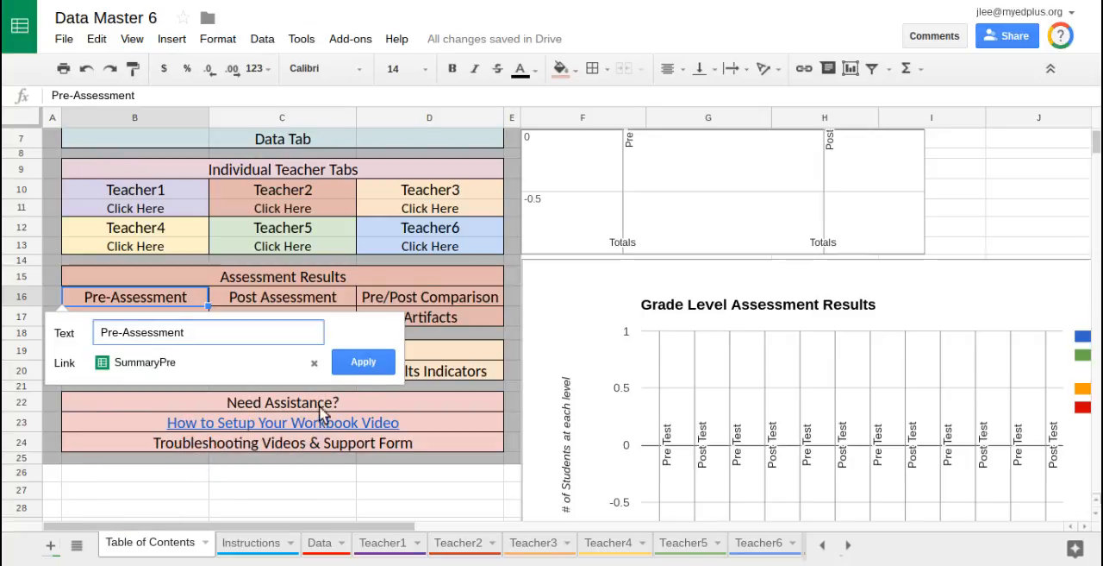
click(363, 362)
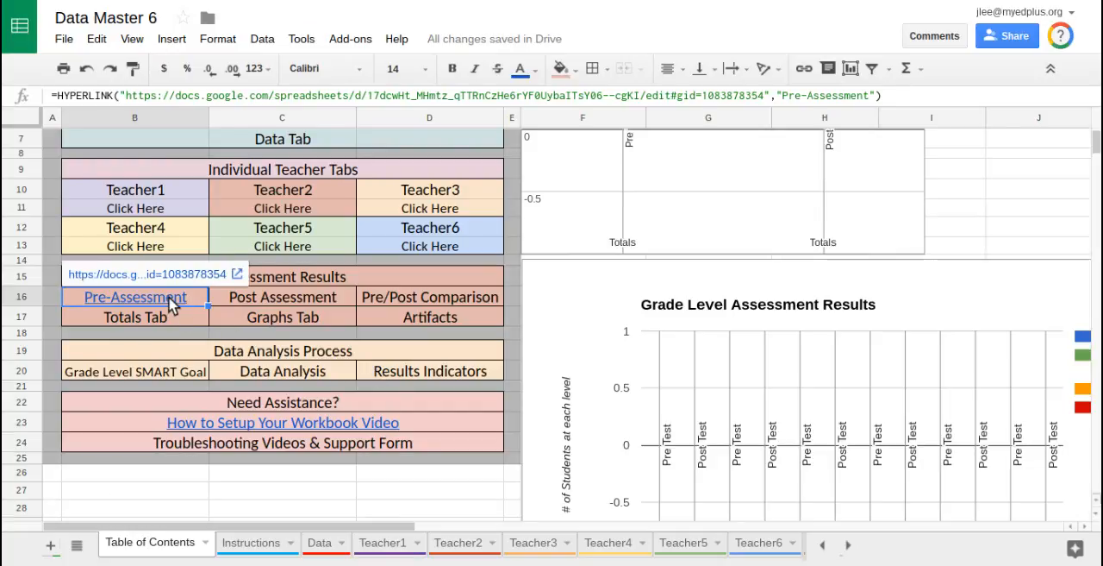
Step: Review the remaining assessment and teacher cells in the table of contents that still need links
click(237, 297)
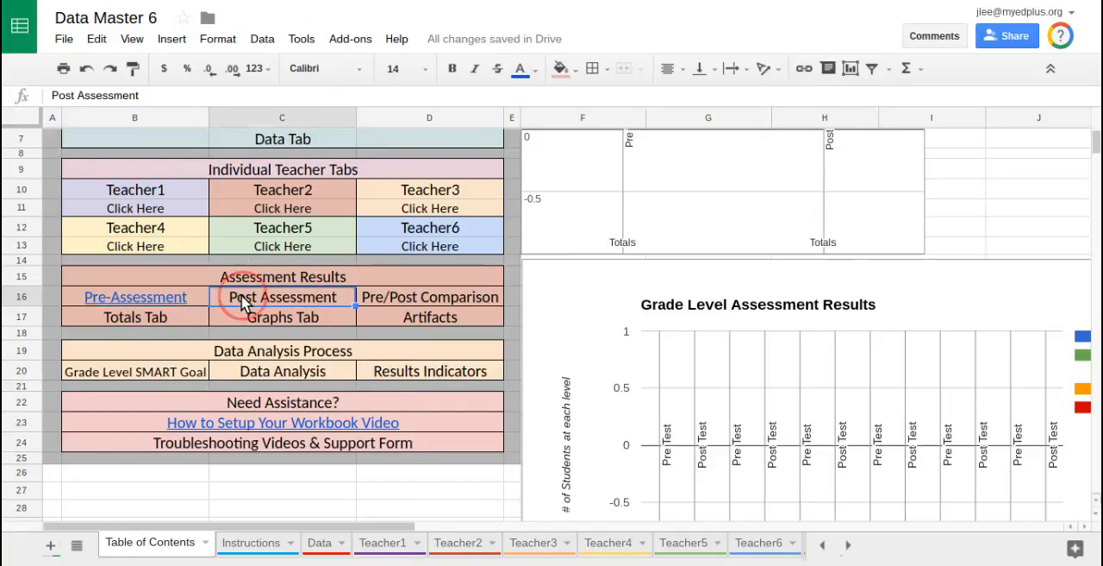
click(398, 296)
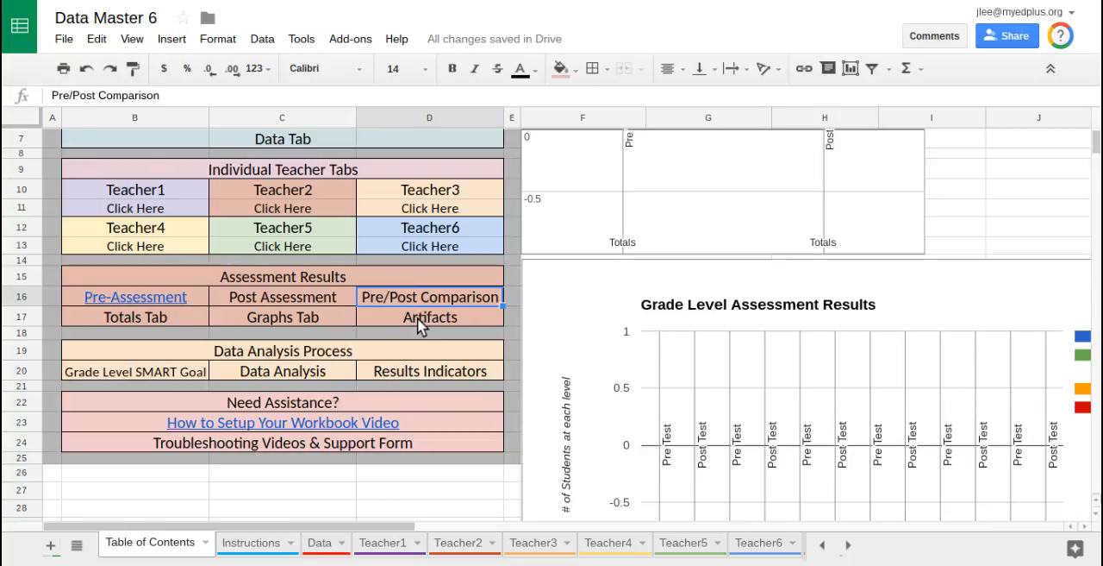
click(415, 316)
click(306, 319)
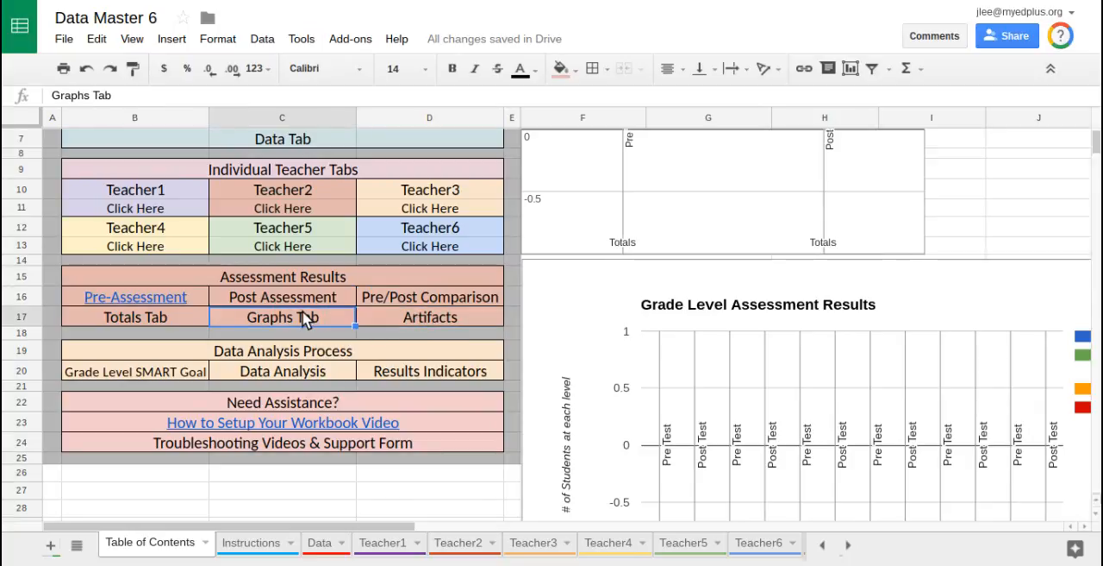
click(306, 247)
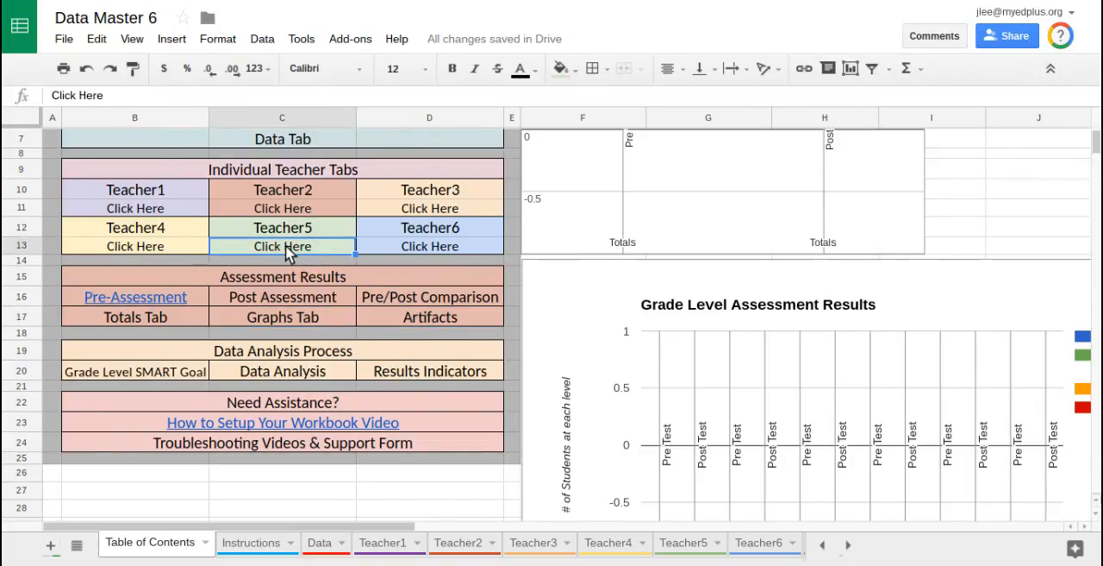
right_click(413, 247)
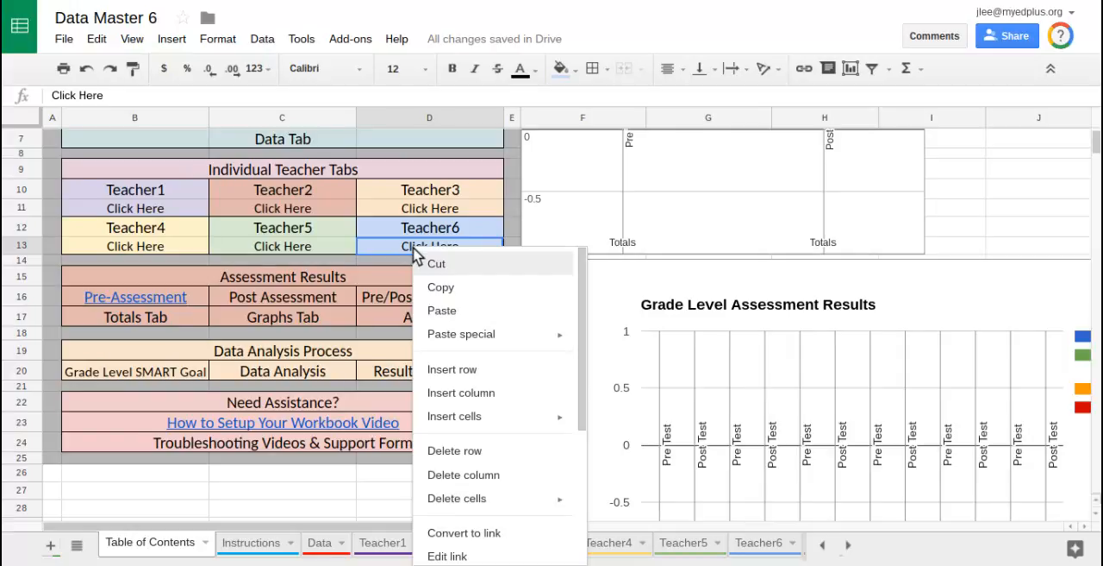
click(226, 495)
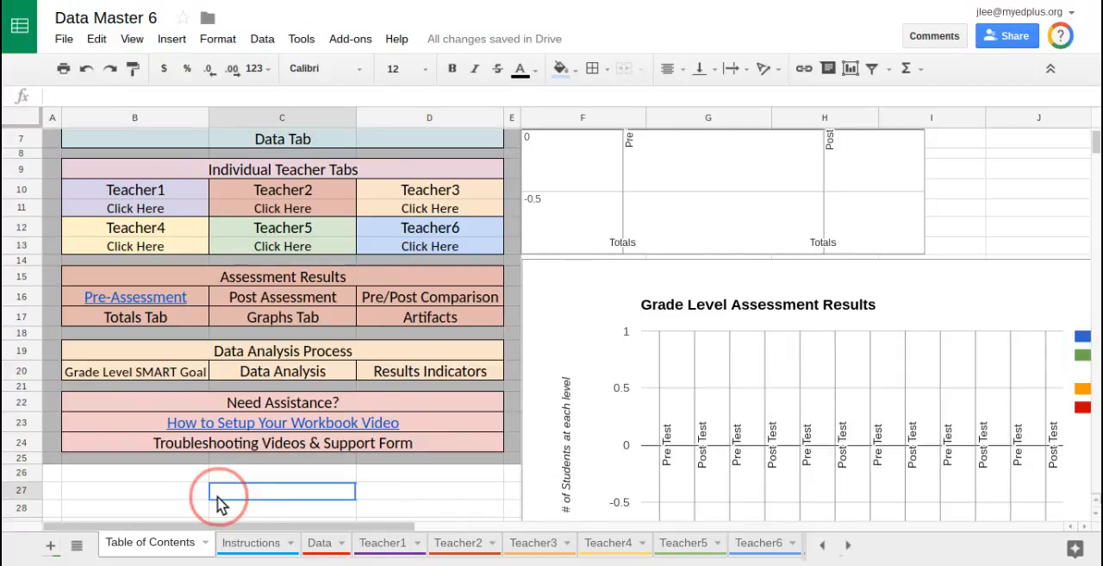
click(207, 543)
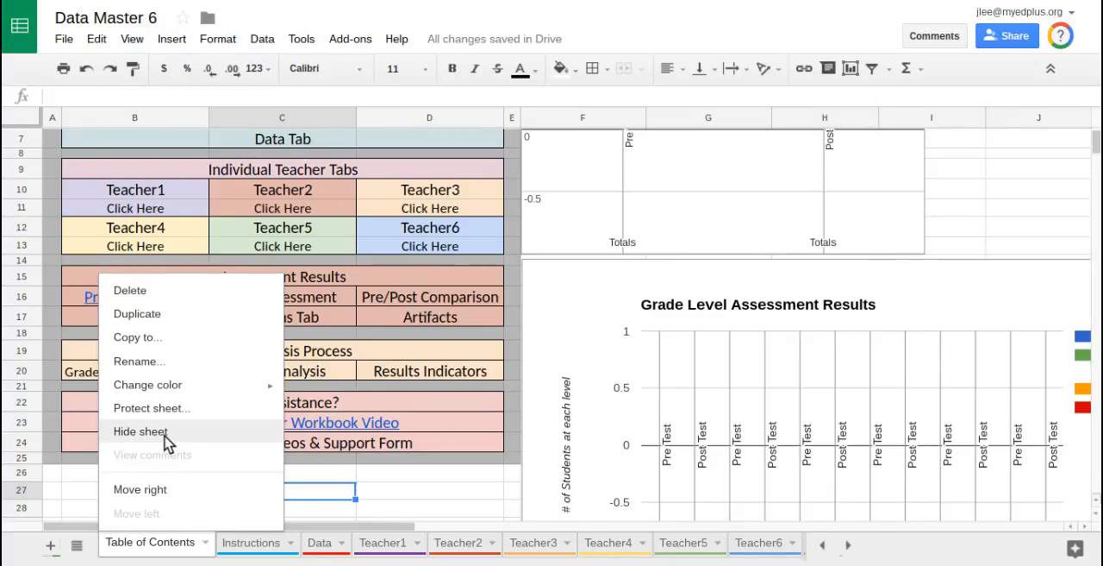
click(376, 360)
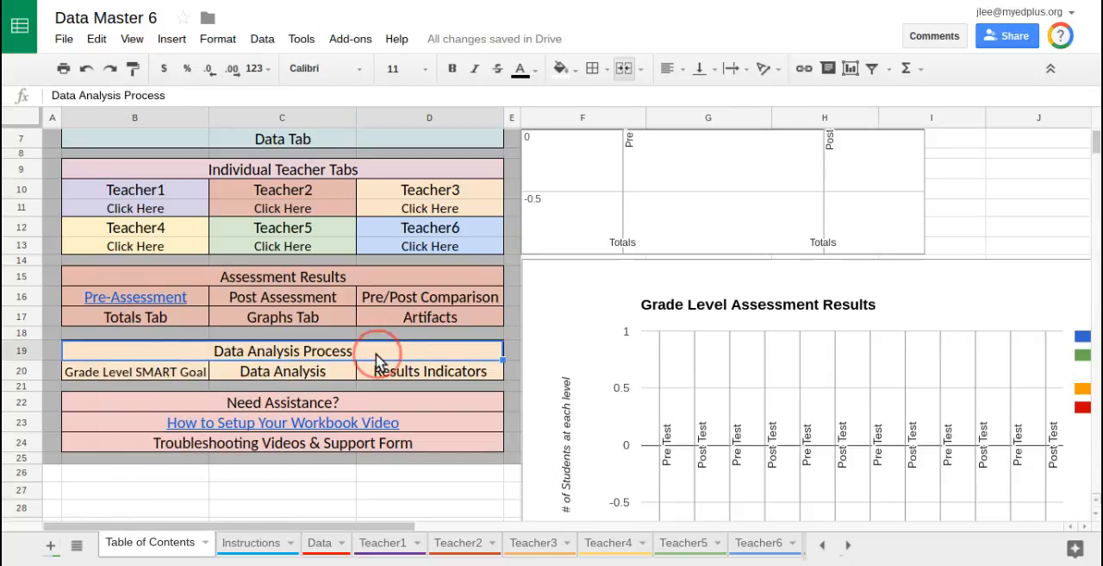
scroll(431, 360, up, 3)
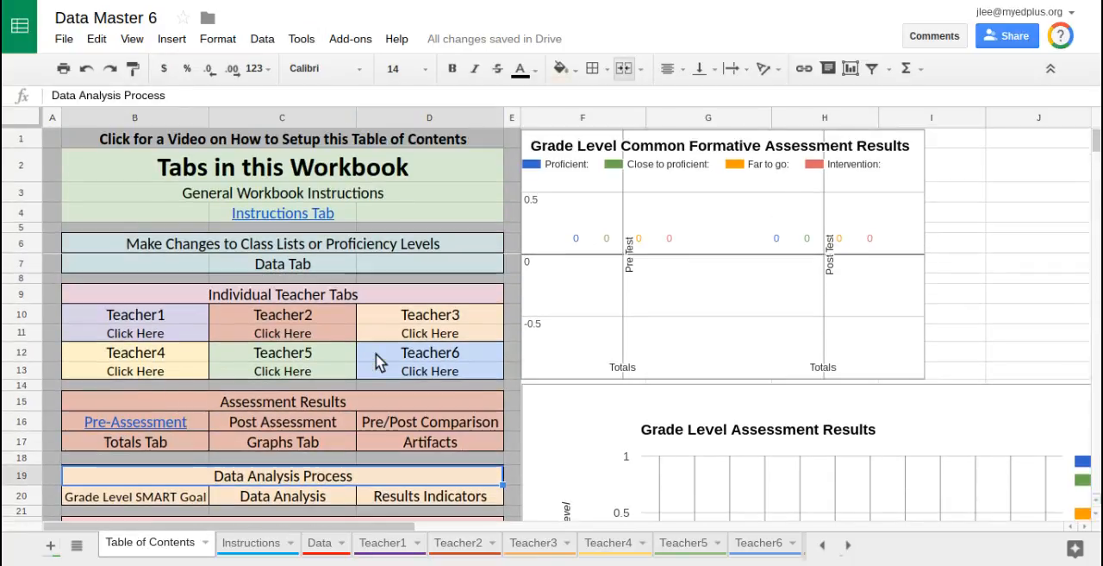